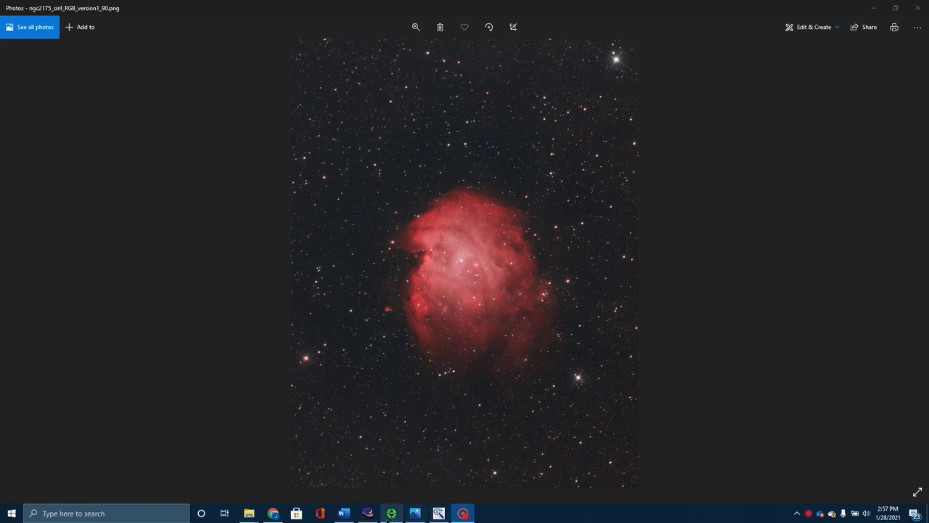
# Close the PHD2 Guiding window and bring the PHD2 Log Viewer to the front.
pyautogui.click(392, 513)
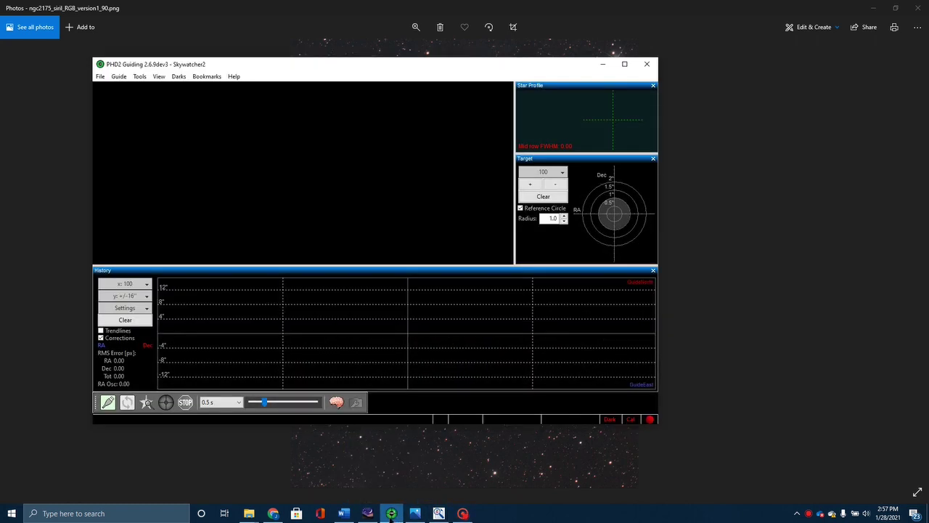
pyautogui.click(647, 64)
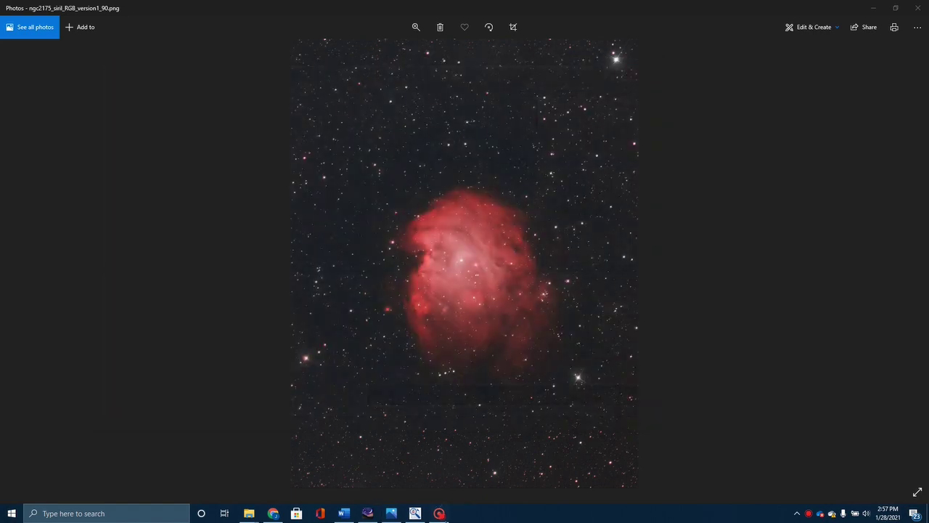
pyautogui.click(416, 513)
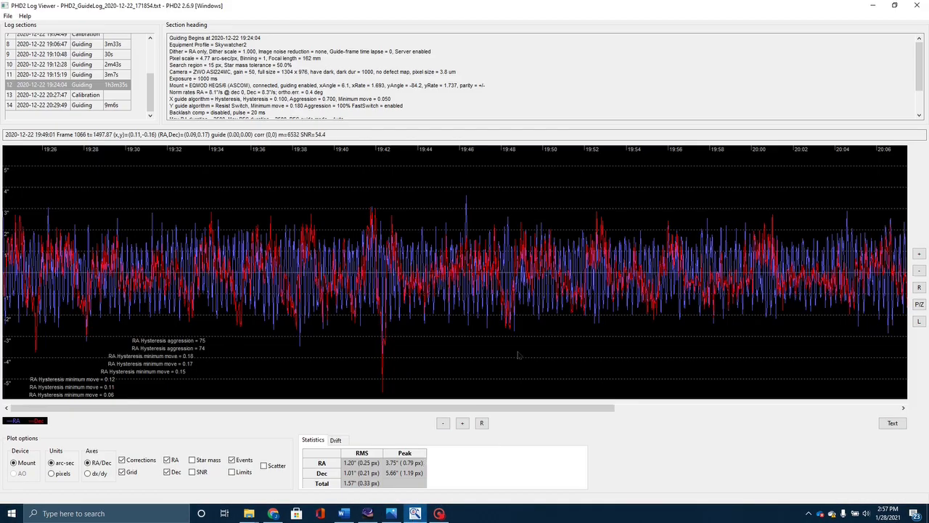
# Zoom the guide graph in and out to review the log, then close the Log Viewer.
pyautogui.scroll(-2, 301, 323)
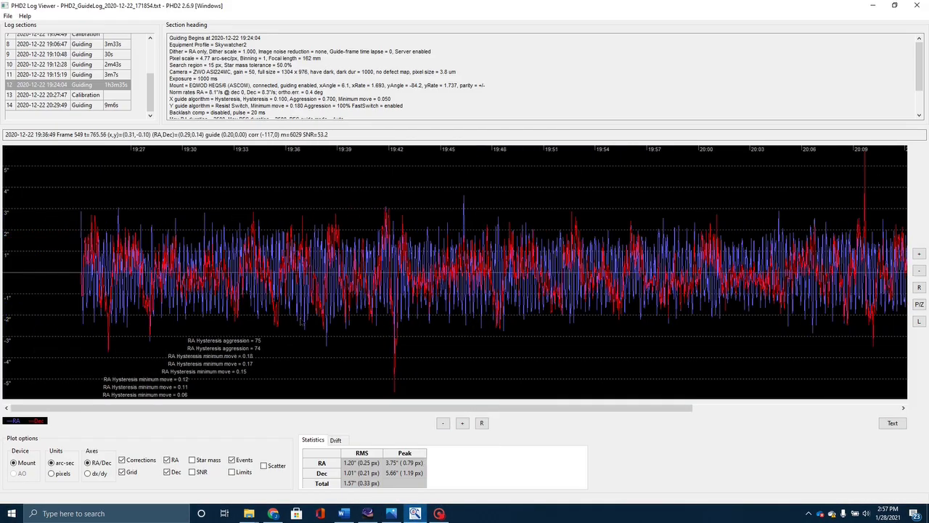
pyautogui.scroll(4, 301, 323)
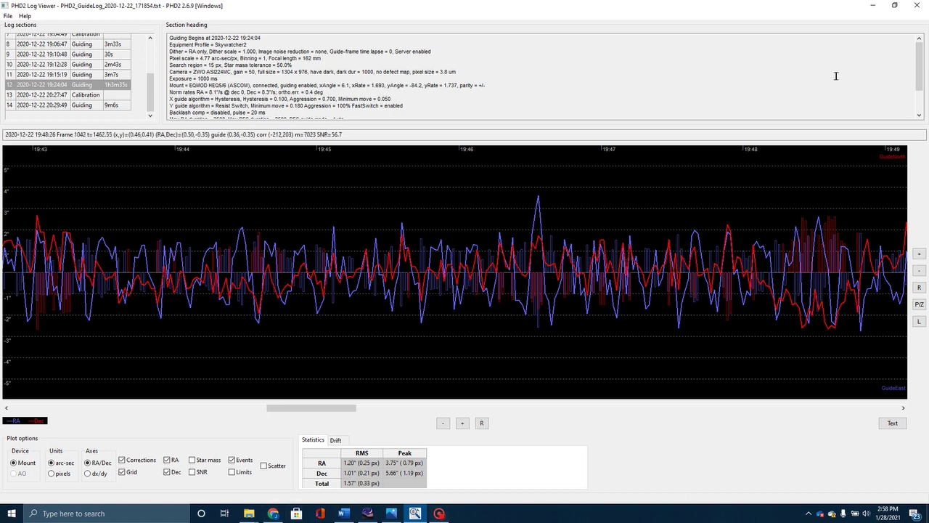
pyautogui.click(920, 9)
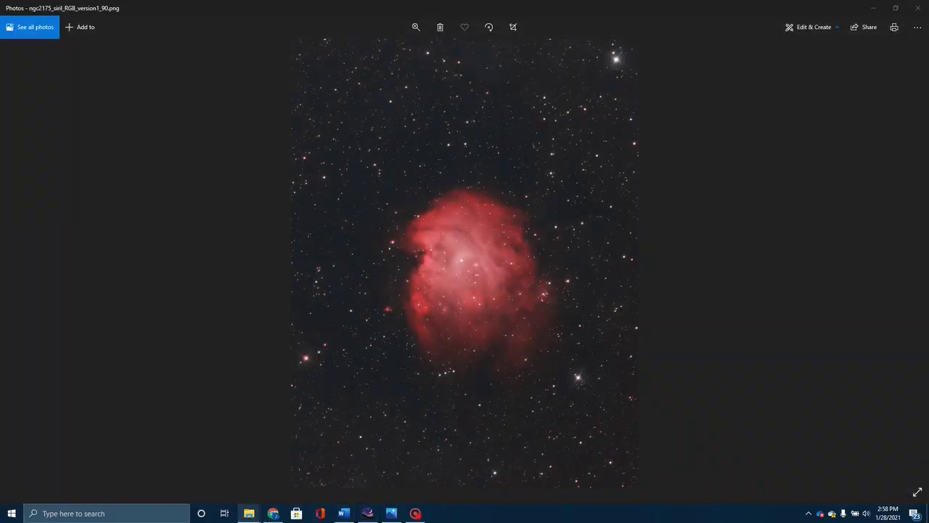
# In Chrome, go to the openphdguiding.org Download PHD2 page listing v2.6.9 release notes.
pyautogui.click(273, 514)
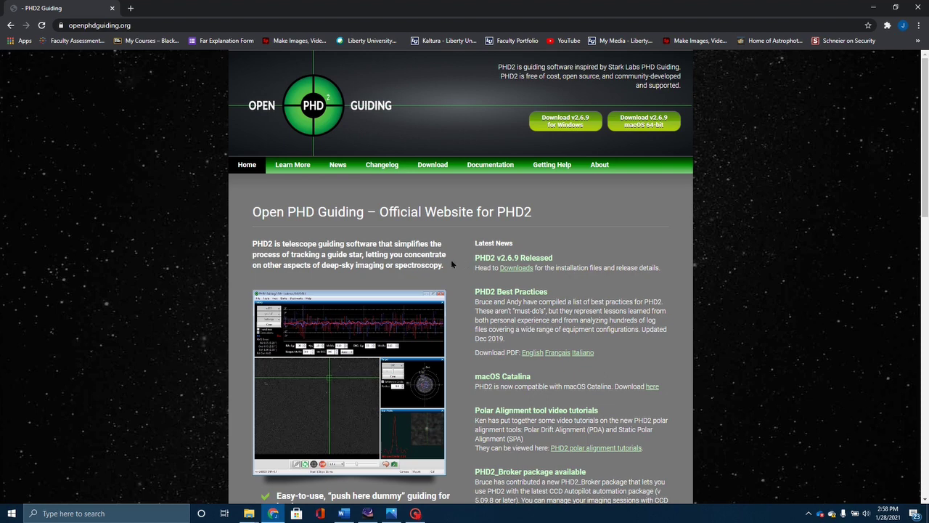
pyautogui.scroll(-1, 451, 261)
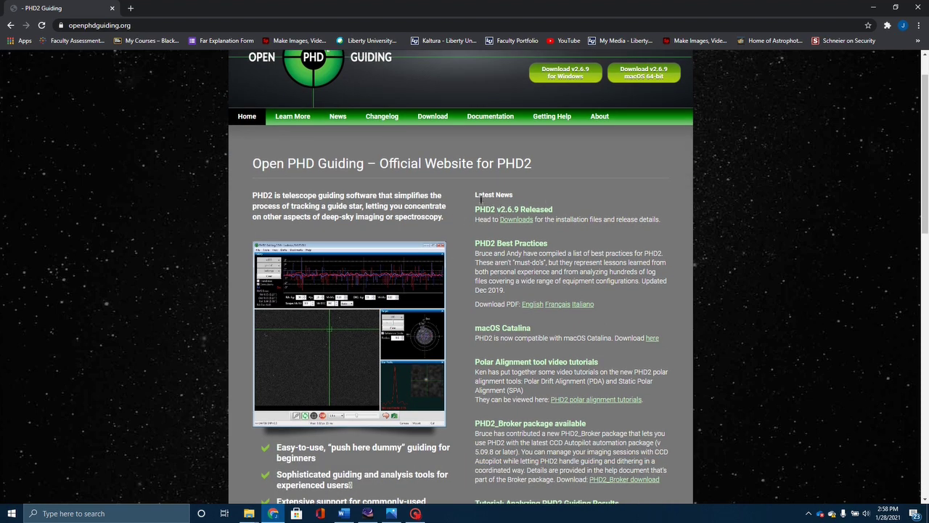
pyautogui.click(435, 119)
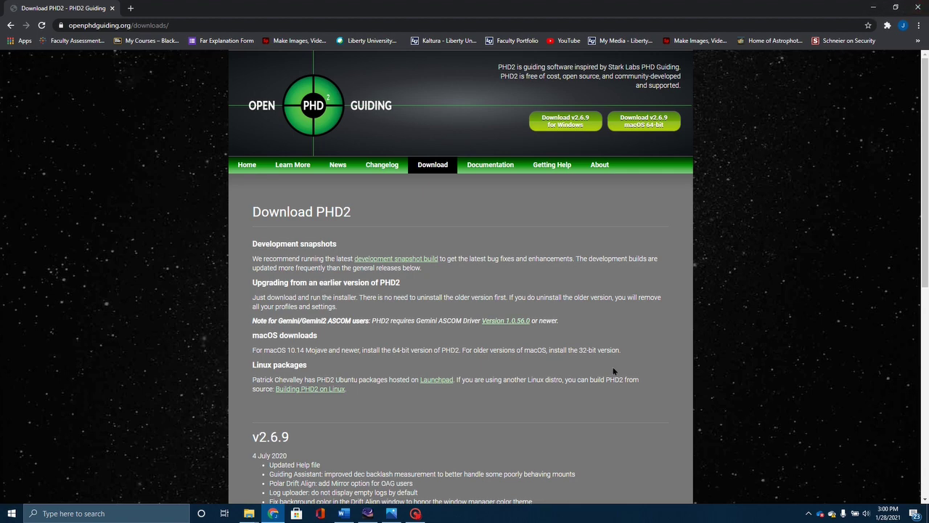
# Search 'phd' in Windows and launch PHD2 Log Viewer.
pyautogui.click(181, 511)
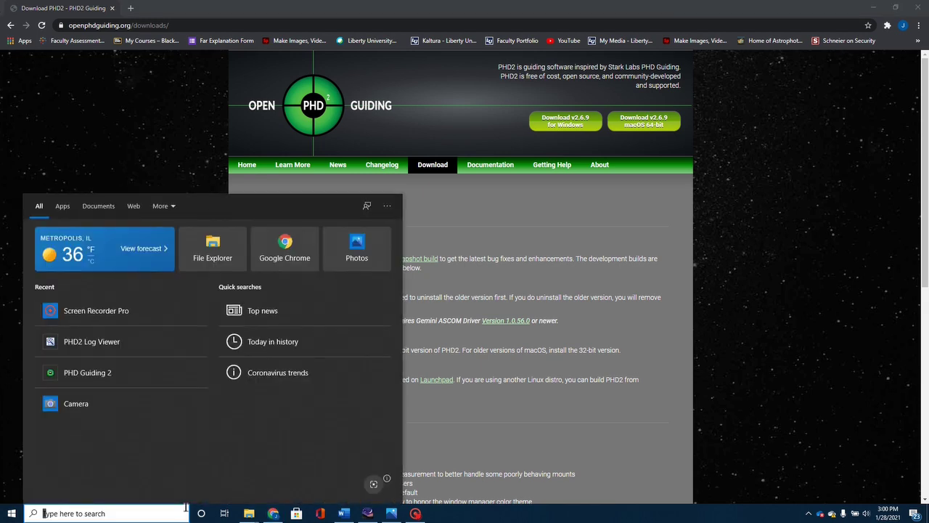
pyautogui.write('p')
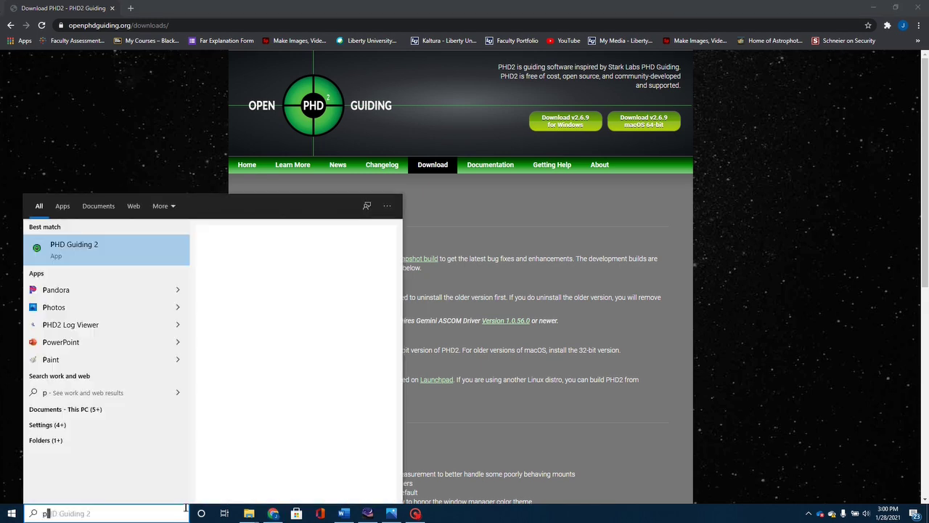
pyautogui.write('hd')
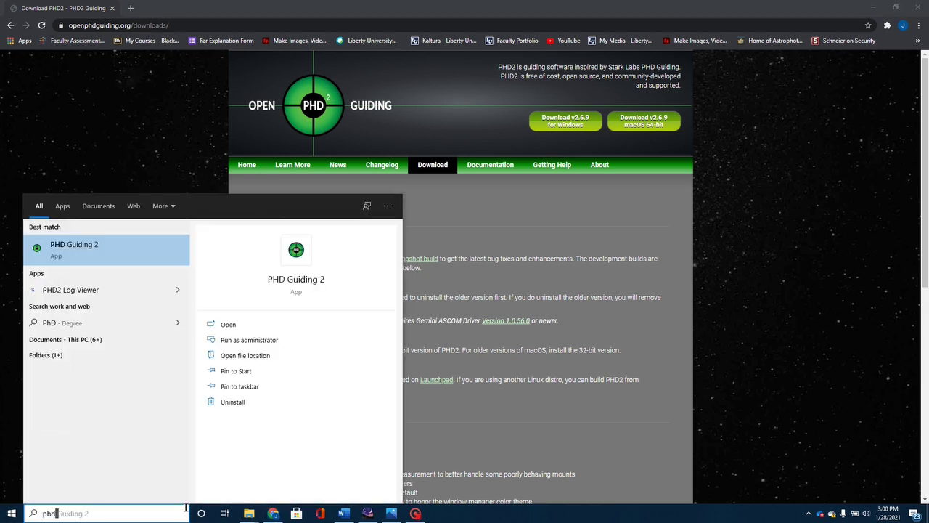
pyautogui.click(129, 290)
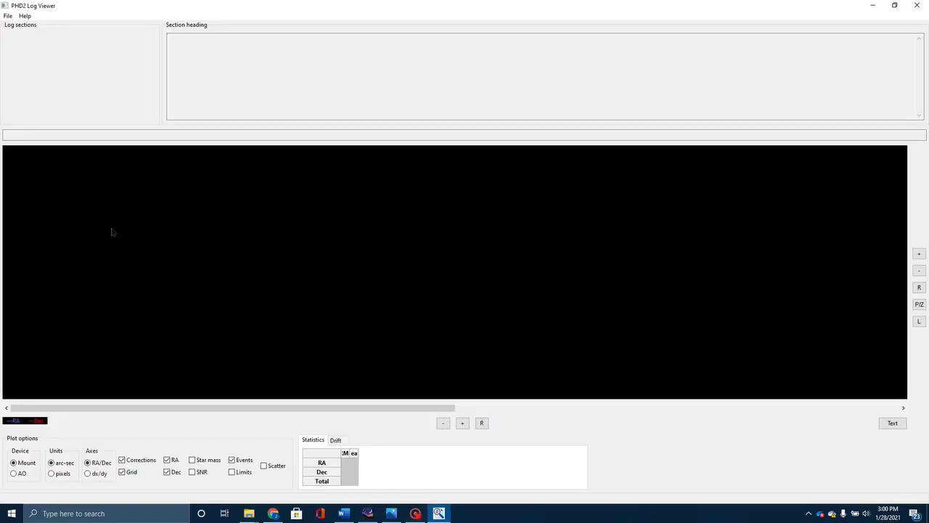
# Load the guide log PHD2_GuideLog_2021-01-28_145426.txt via File > Open.
pyautogui.click(8, 16)
pyautogui.click(17, 27)
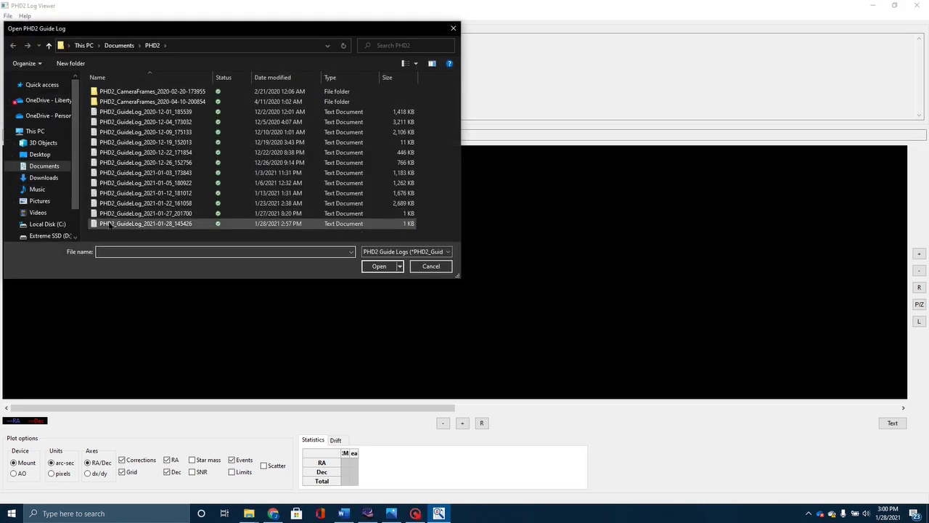
pyautogui.doubleClick(112, 223)
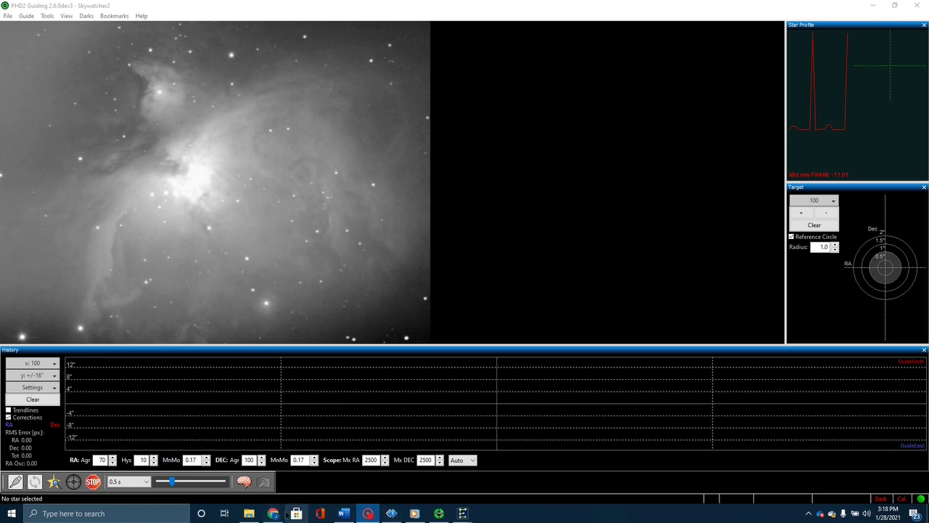
# Return to Chrome and open the Download PHD2 page with its snapshot and platform notes.
pyautogui.click(274, 513)
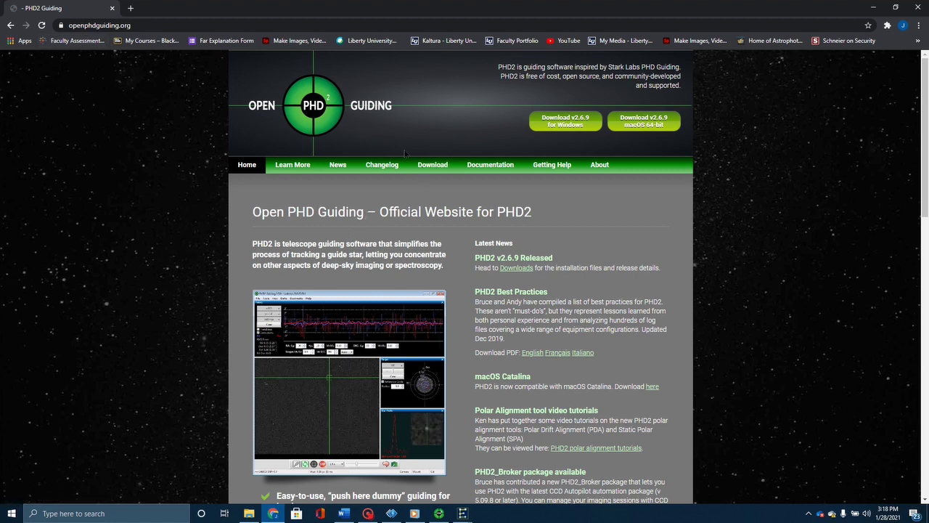
pyautogui.click(433, 166)
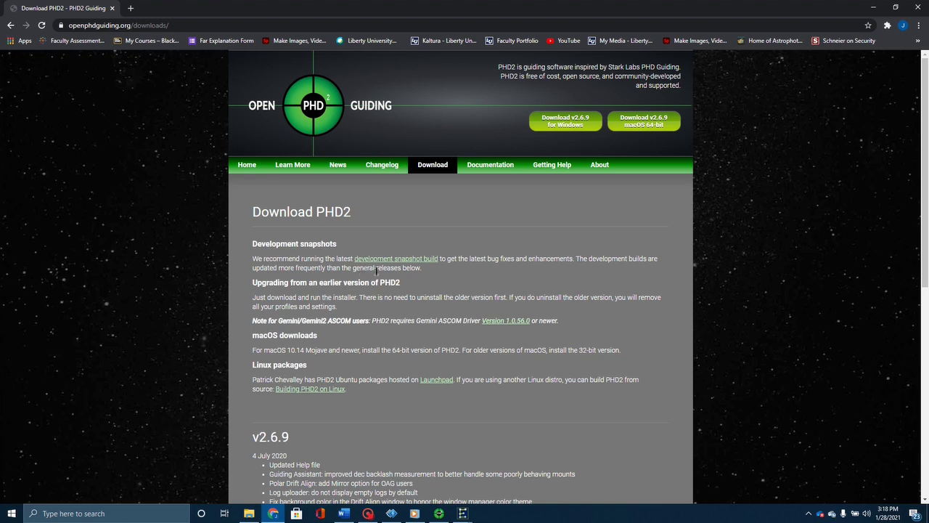
pyautogui.scroll(-1, 376, 270)
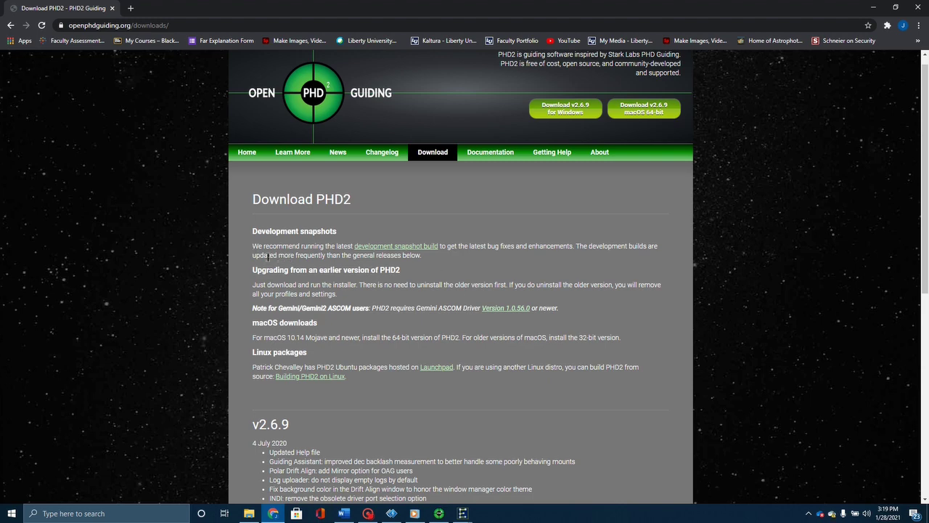
# Open the Development Snapshot Builds page, scroll to v2.6.9dev3, then minimize Chrome.
pyautogui.click(377, 248)
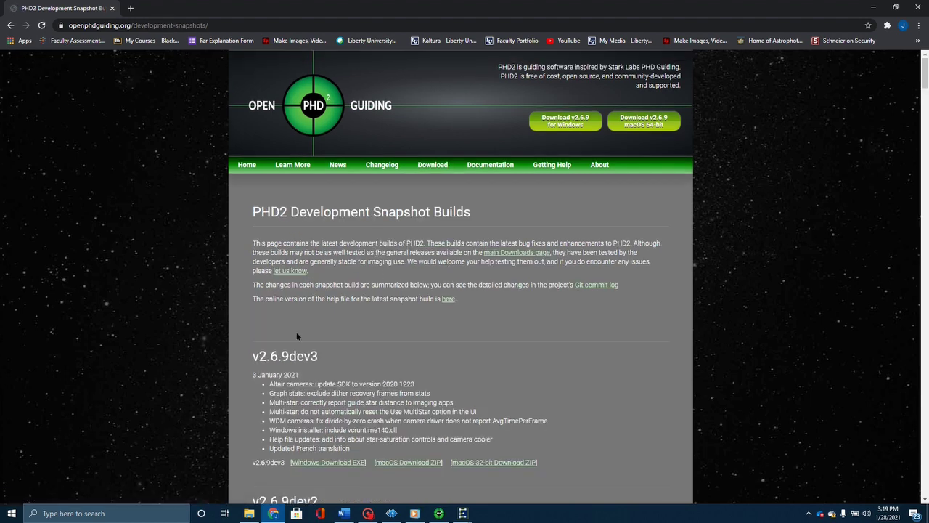
pyautogui.scroll(-1, 313, 342)
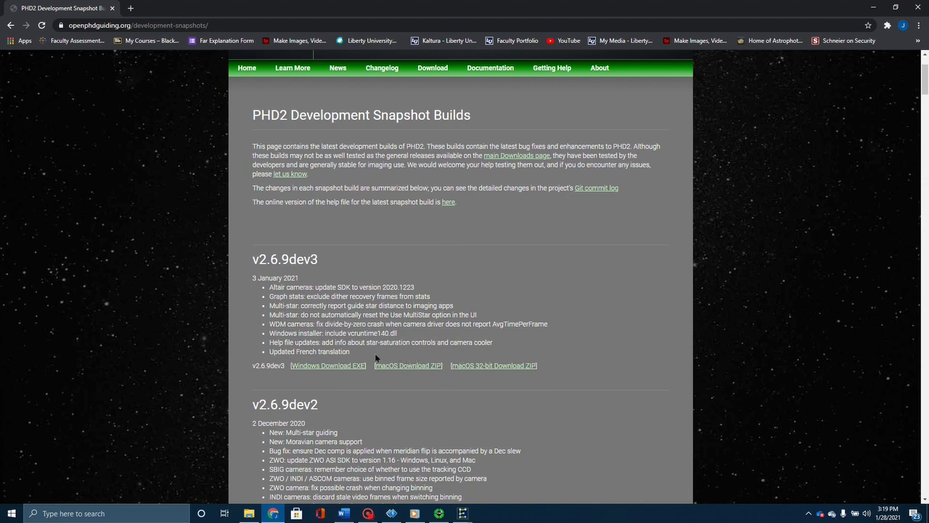
pyautogui.click(873, 7)
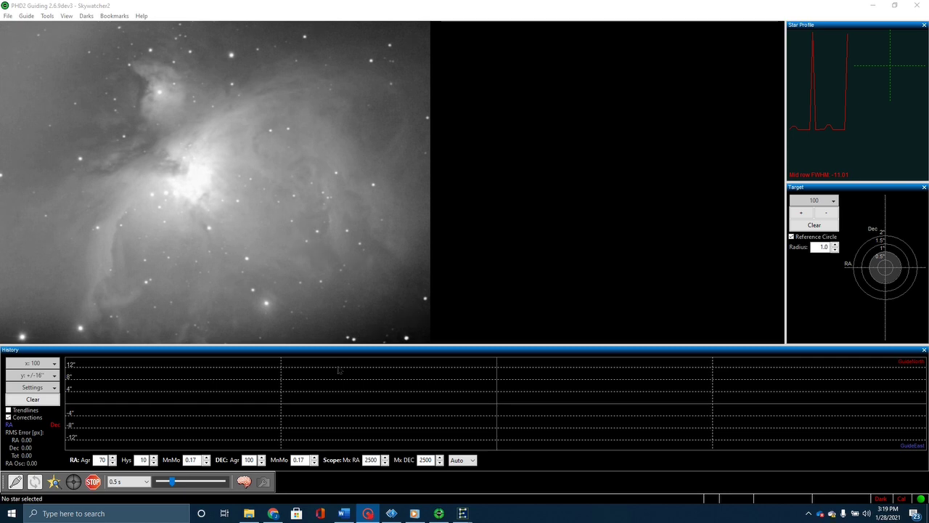
# Confirm 'Use multiple stars' is checked on the Advanced Settings Guiding tab and accept.
pyautogui.click(243, 482)
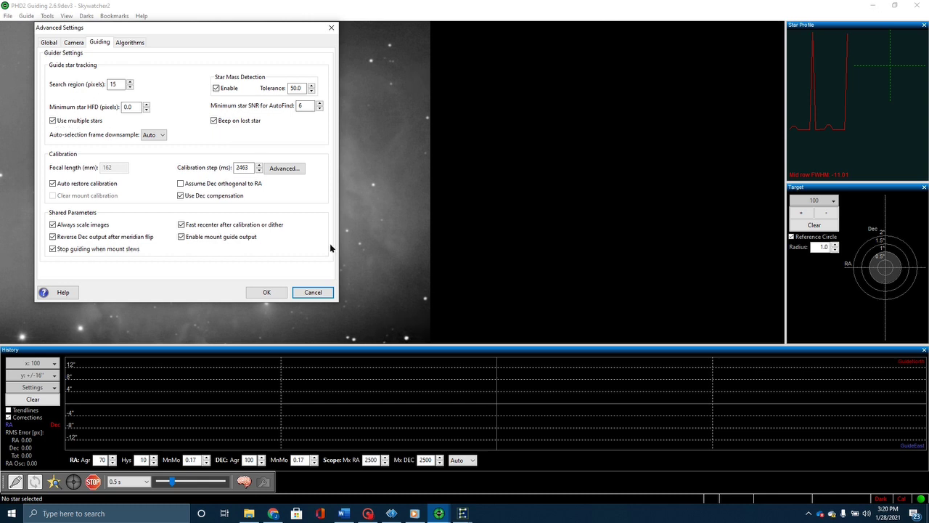
pyautogui.click(268, 293)
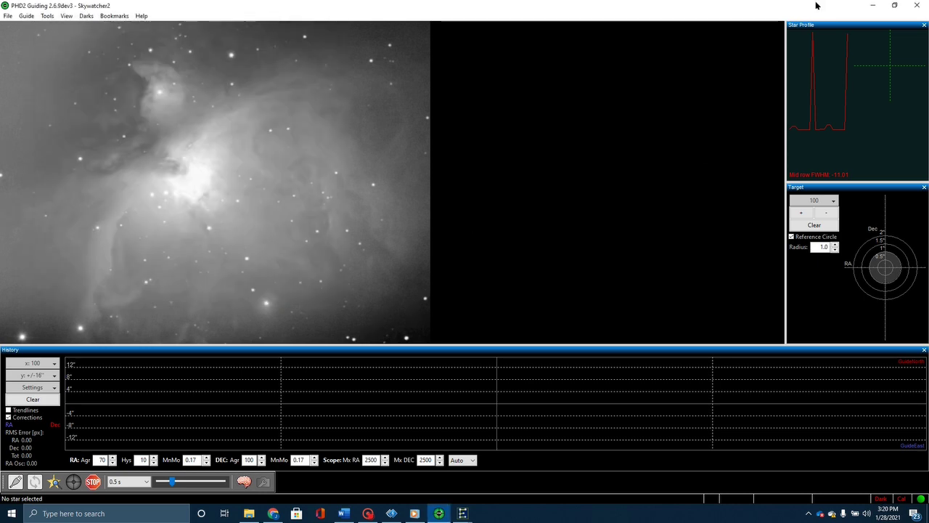
# Play the guiding recording to 01:12 (about 0.19 px total RMS), then return to PHD2.
pyautogui.click(873, 5)
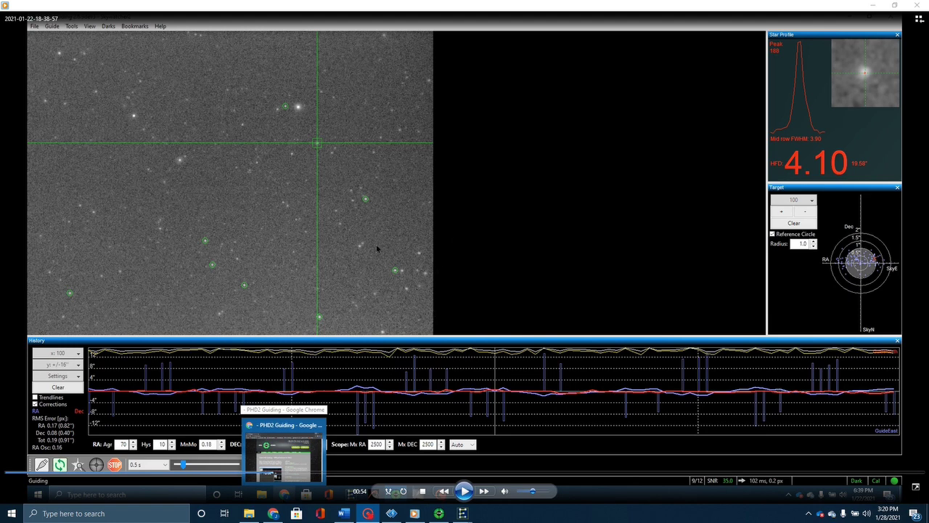
pyautogui.click(506, 235)
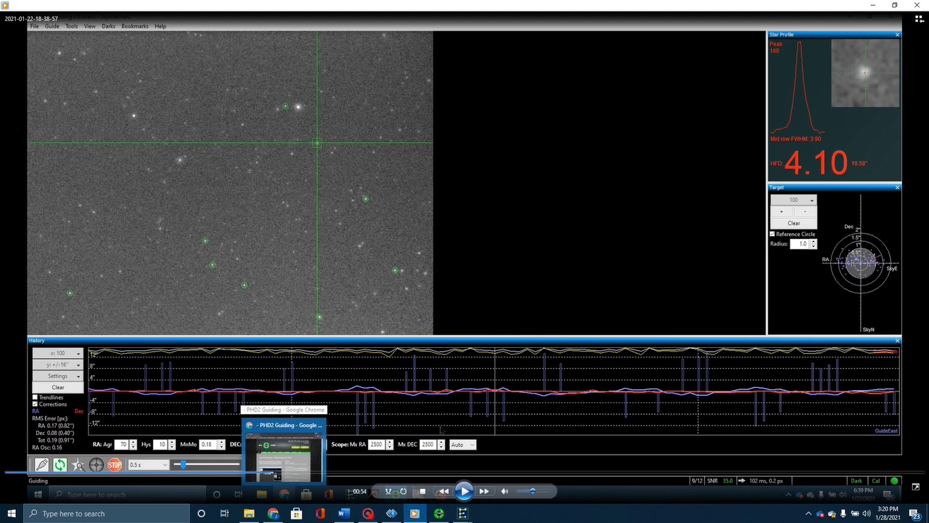
pyautogui.click(464, 491)
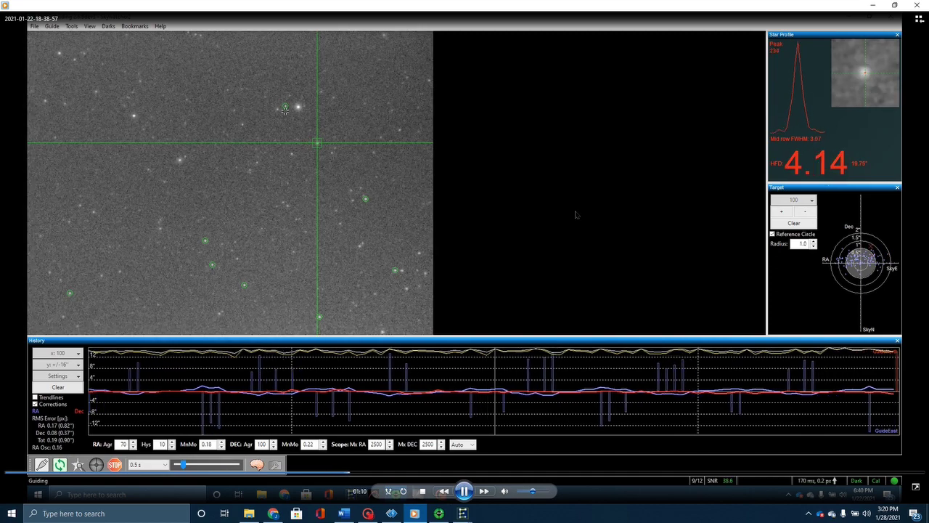
pyautogui.click(465, 490)
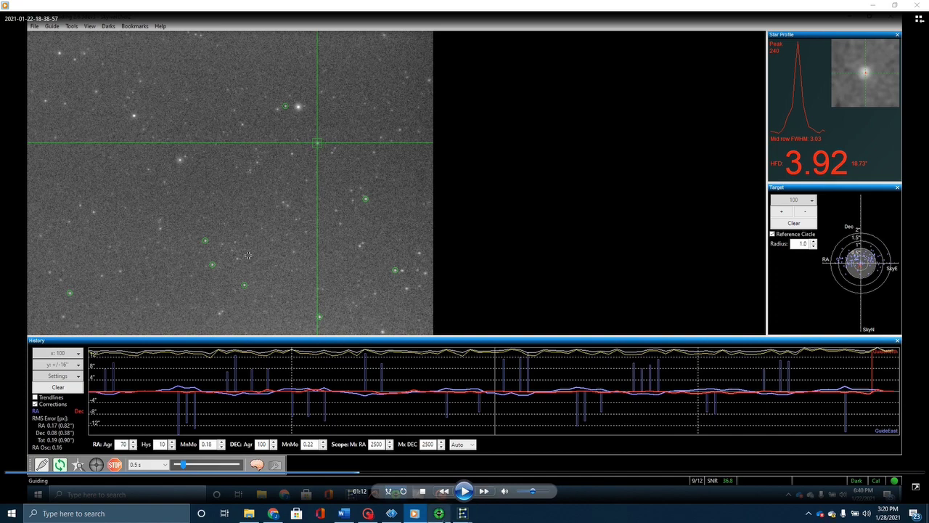
pyautogui.click(438, 513)
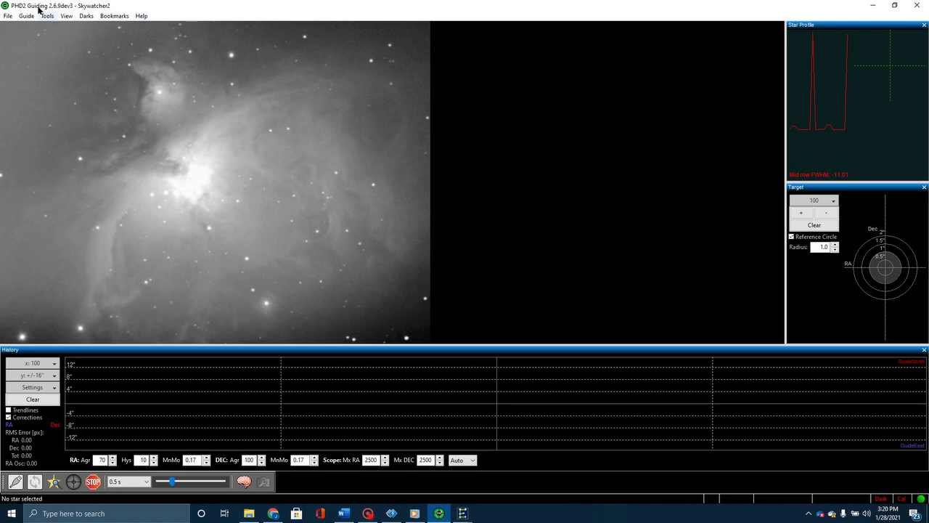
# Auto-select a star, lock the one near the top of the frame, and start guiding.
pyautogui.click(28, 16)
pyautogui.moveTo(46, 16)
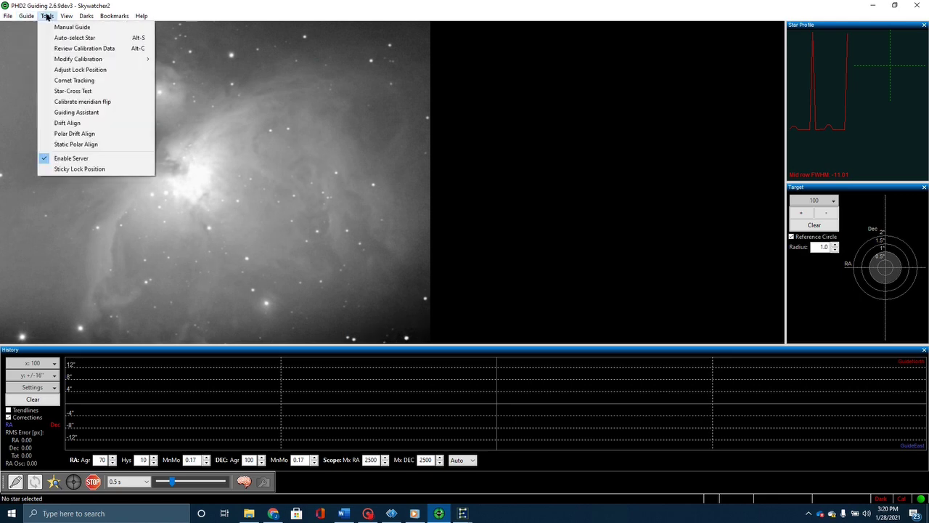
pyautogui.click(62, 38)
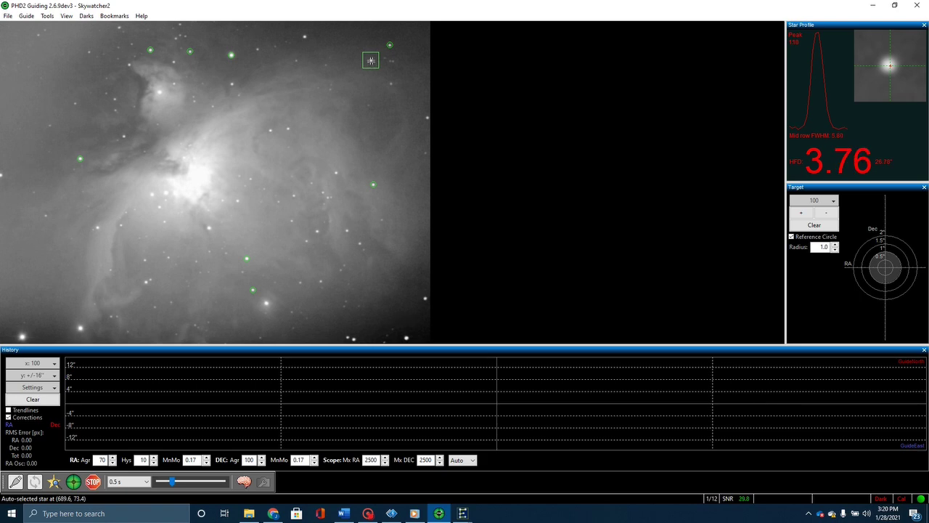
pyautogui.click(371, 60)
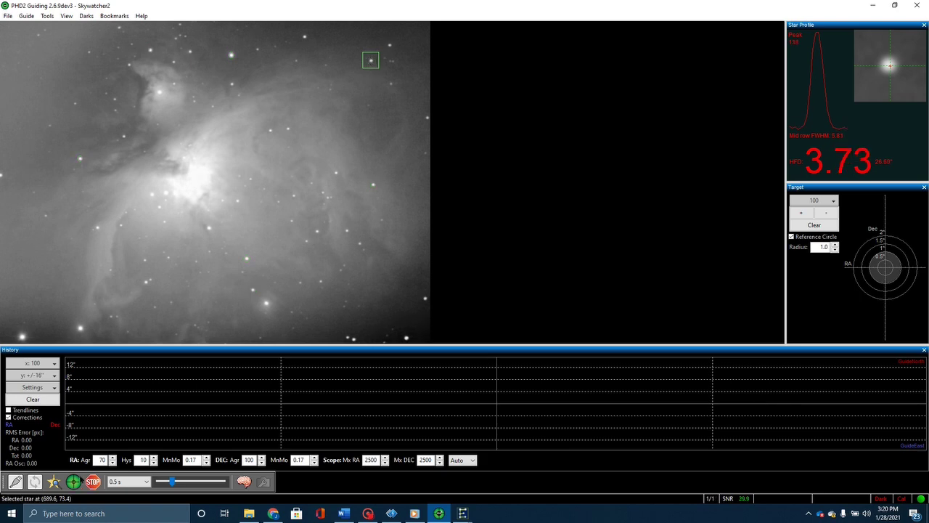
pyautogui.click(75, 481)
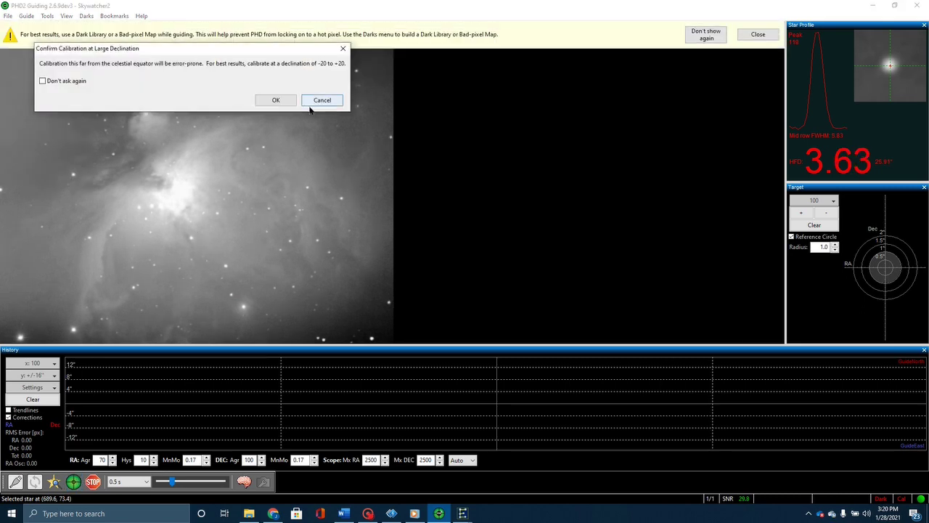
# Accept the declination warning, dismiss the PulseGuide warnings, and switch back to the recording.
pyautogui.click(278, 99)
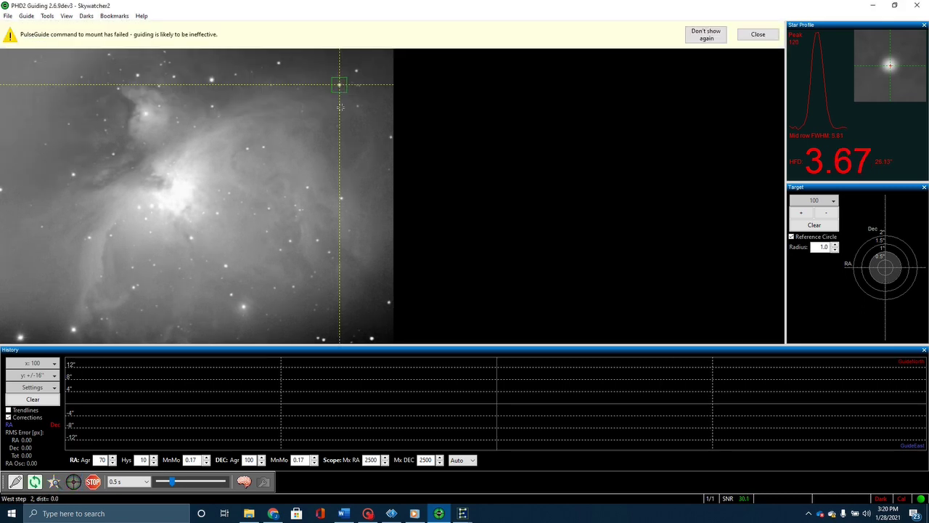
pyautogui.click(758, 34)
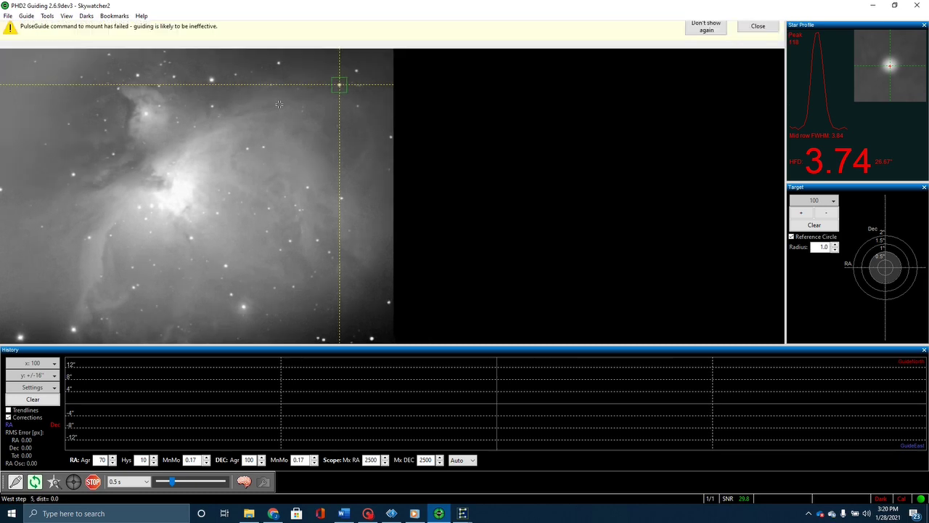
pyautogui.click(771, 34)
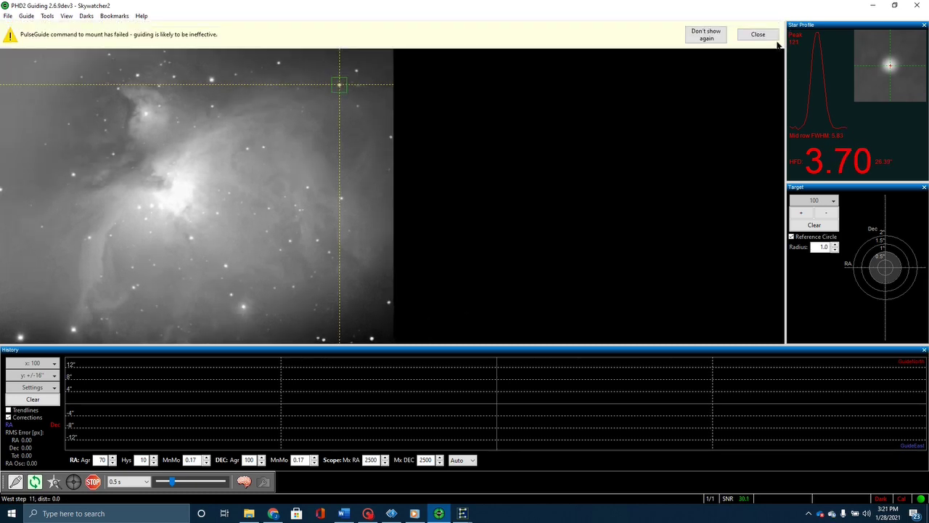
pyautogui.click(763, 34)
pyautogui.hotkey('alt', 'Tab')
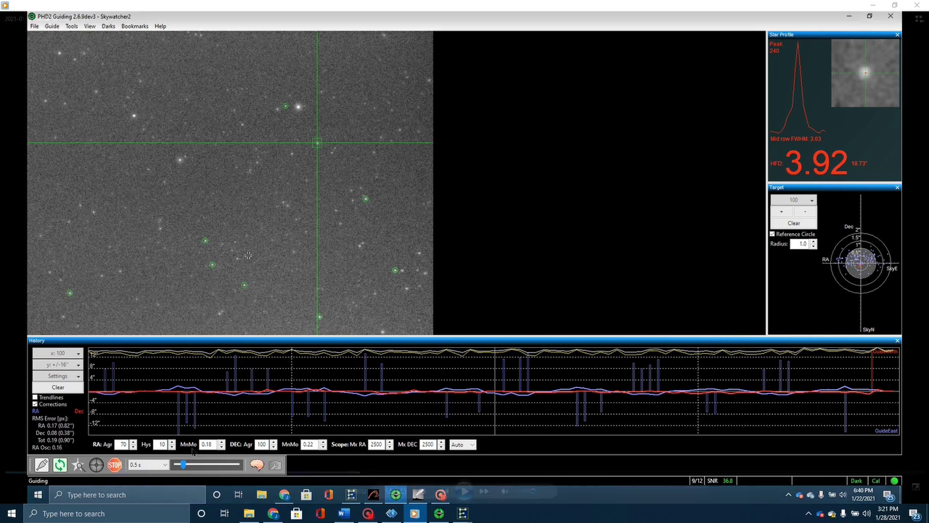
# Close the guiding session recording in the Windows video player.
pyautogui.moveTo(391, 513)
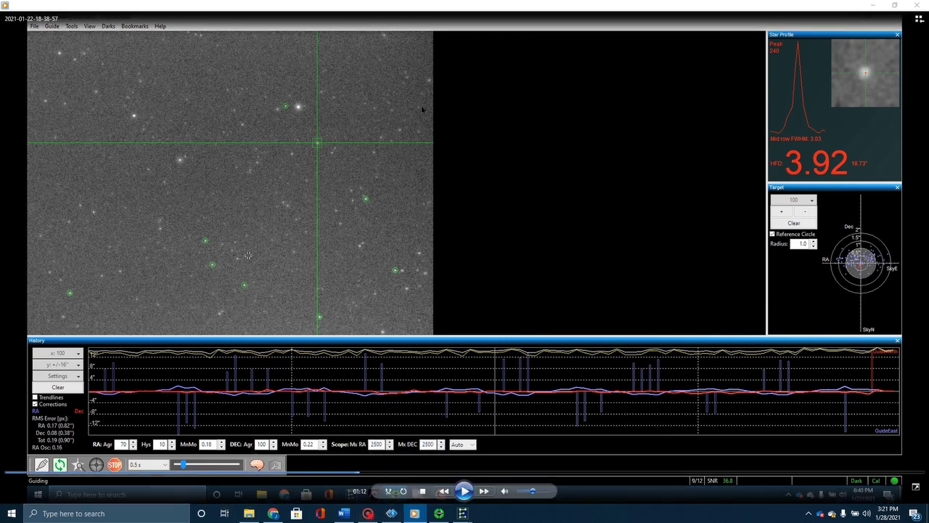
pyautogui.click(874, 5)
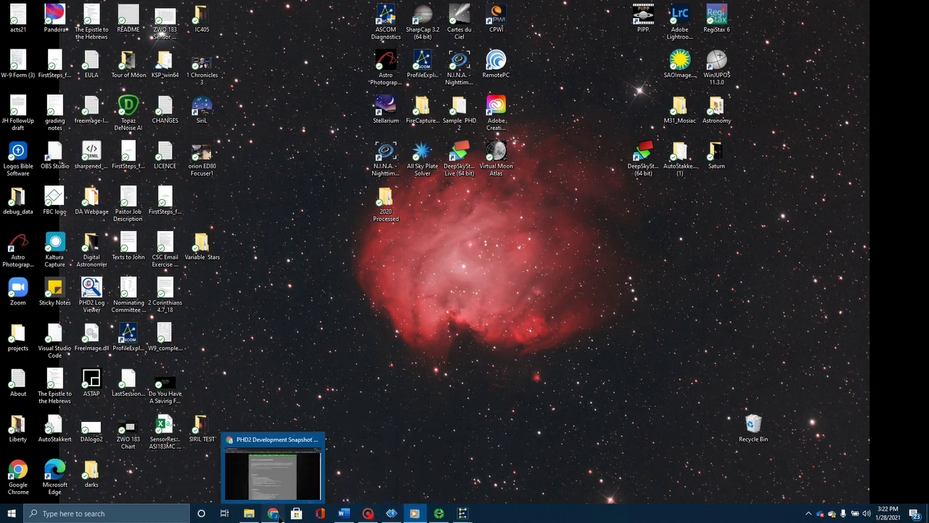
# Bring up the PHD2 Development Snapshot Builds page in Chrome and scroll to its top.
pyautogui.click(319, 445)
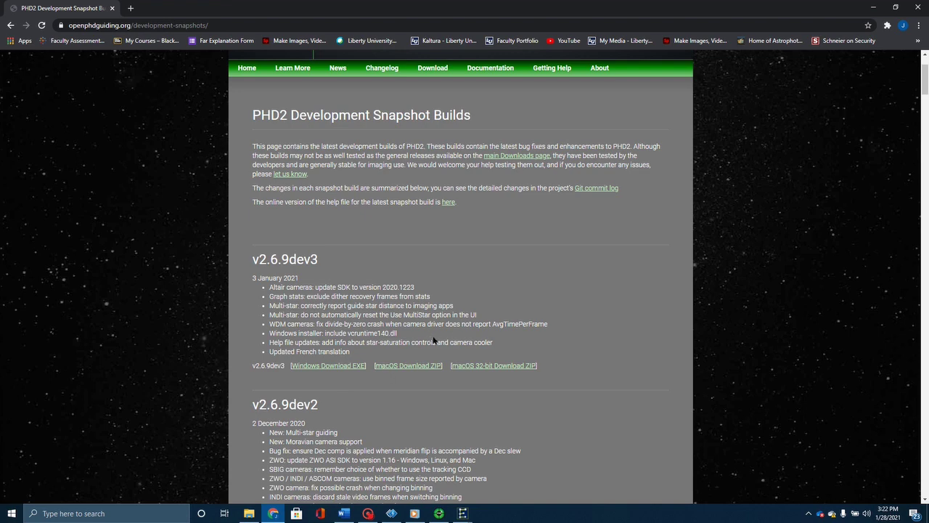
pyautogui.scroll(1, 473, 304)
pyautogui.scroll(2, 473, 304)
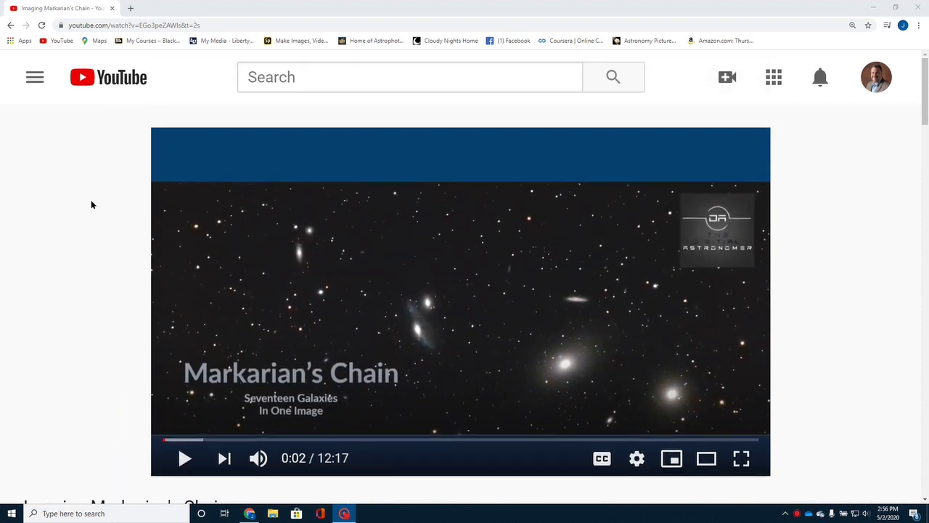
# Scroll the Imaging Markarian's Chain YouTube page down to its title, 69 views and 6 likes.
pyautogui.scroll(-2, 133, 235)
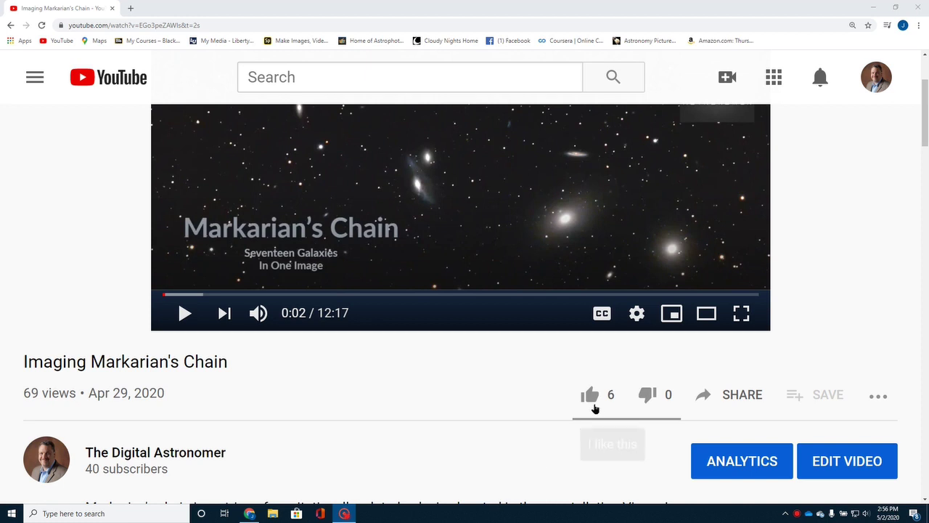